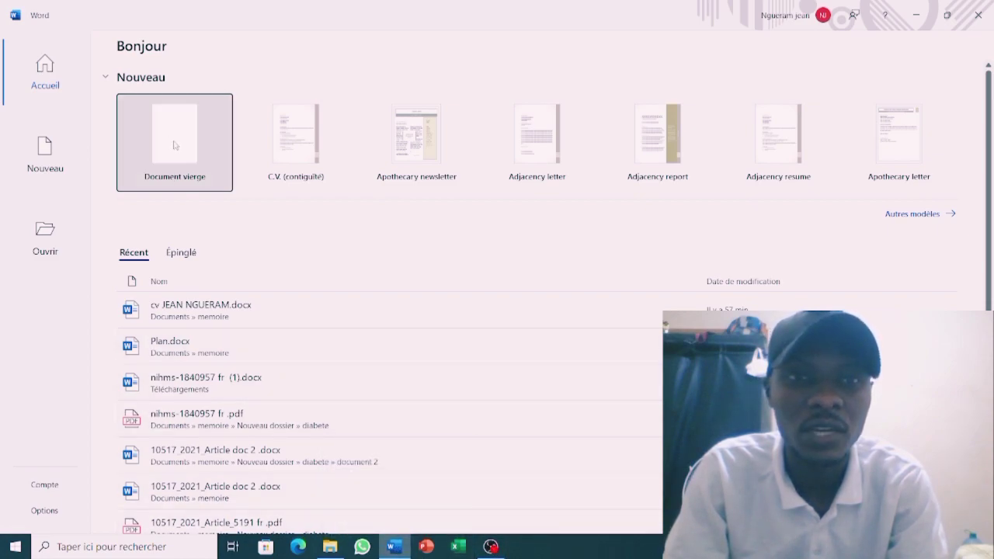
# Hide the Word start screen with Win+D so the desktop is showing.
pyautogui.press('super+d')
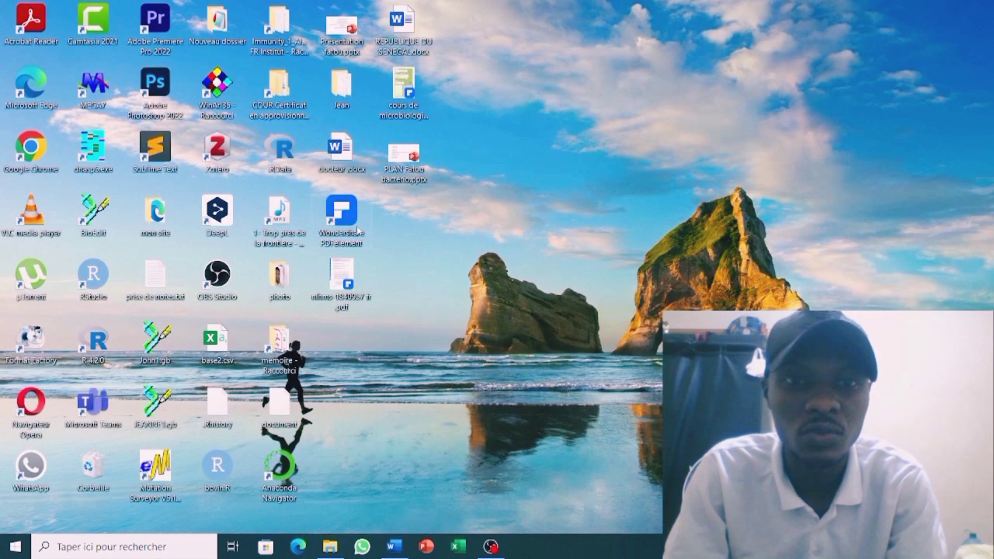
# Open the diabetes article PDF in PDFelement and Acrobat Reader, then switch back to blank Document1.
pyautogui.click(342, 280)
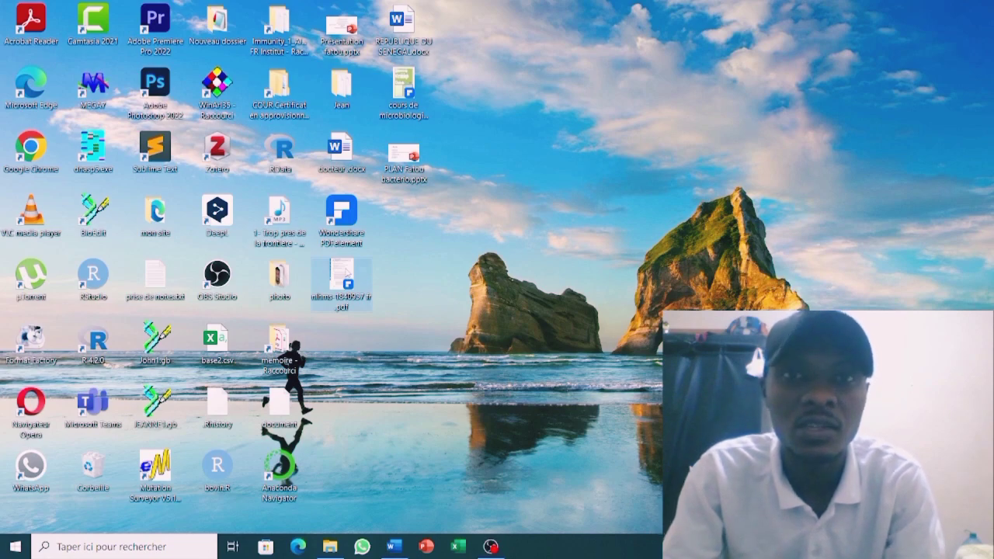
pyautogui.doubleClick(346, 272)
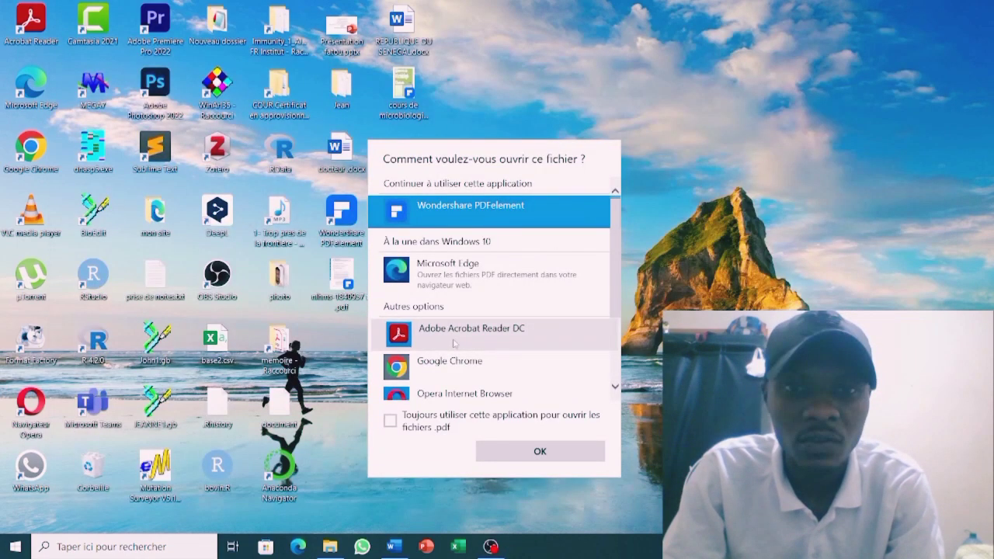
pyautogui.doubleClick(454, 342)
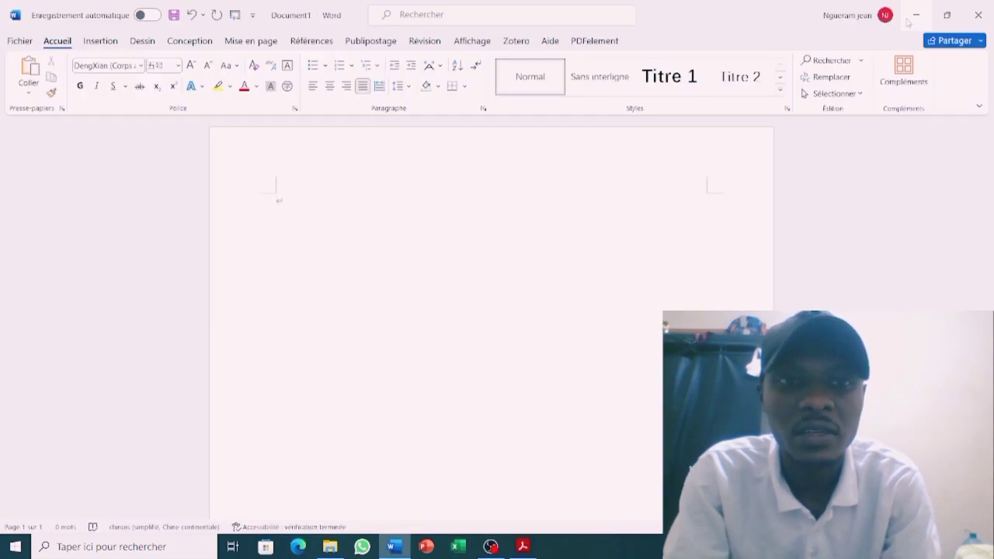
pyautogui.click(908, 22)
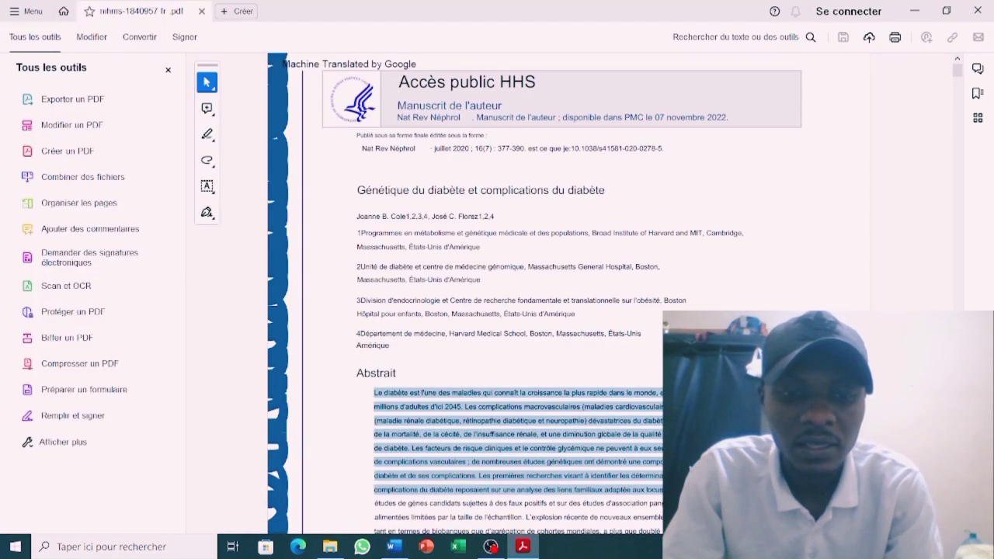
pyautogui.click(402, 548)
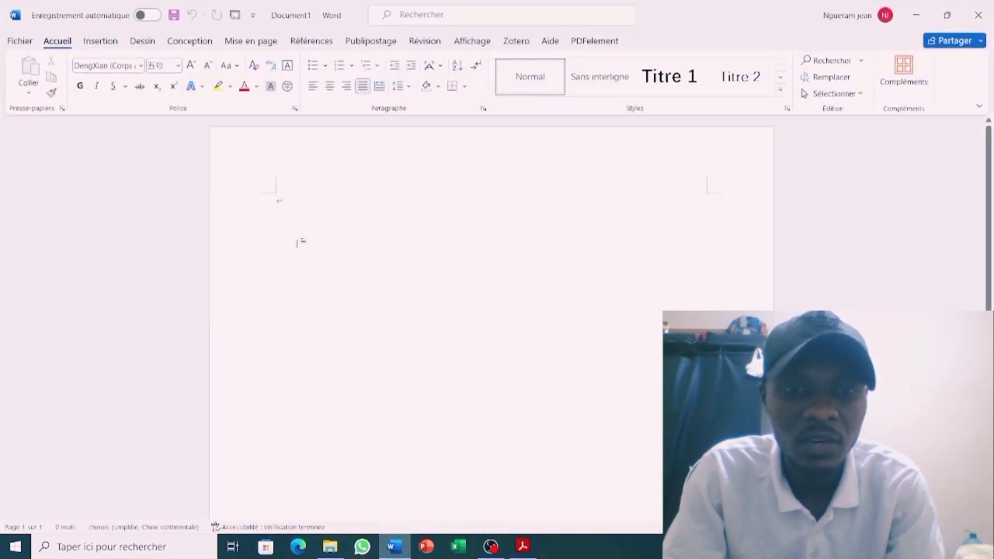
# Paste the copied abstract, delete the resulting garbled box characters, and minimize Word.
pyautogui.hotkey('ctrl', 'v')
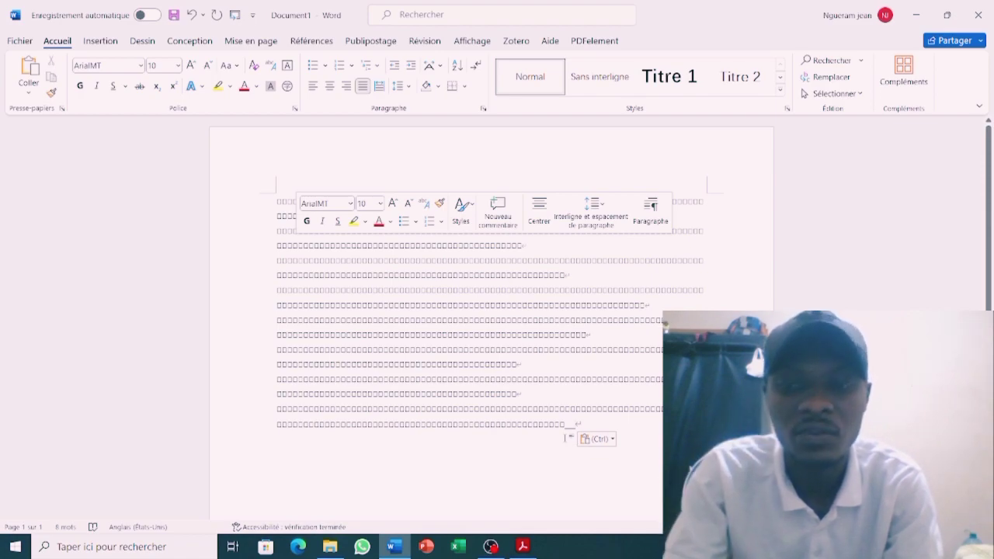
pyautogui.click(565, 437)
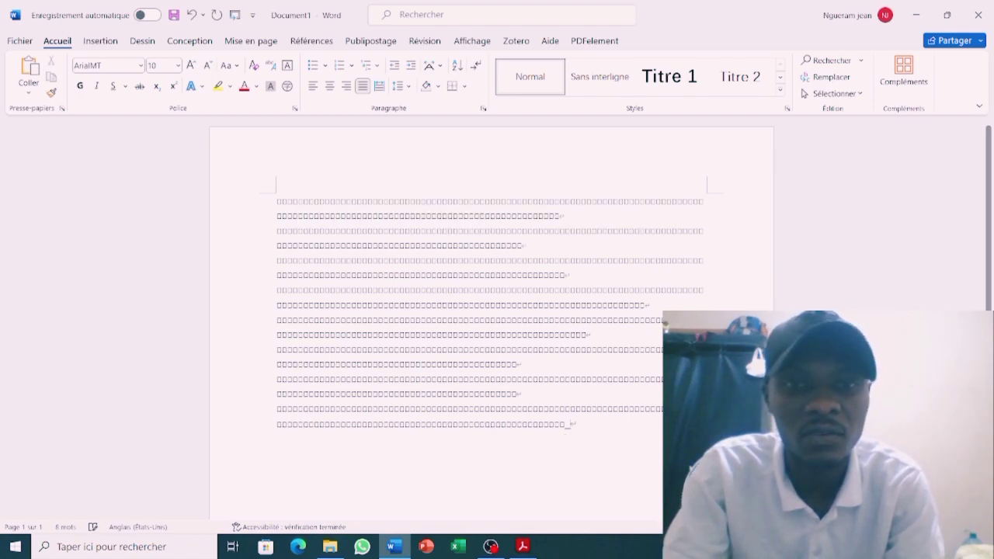
pyautogui.moveTo(550, 423)
pyautogui.mouseDown()
pyautogui.moveTo(274, 222)
pyautogui.moveTo(263, 150)
pyautogui.mouseUp()
pyautogui.press('Delete')
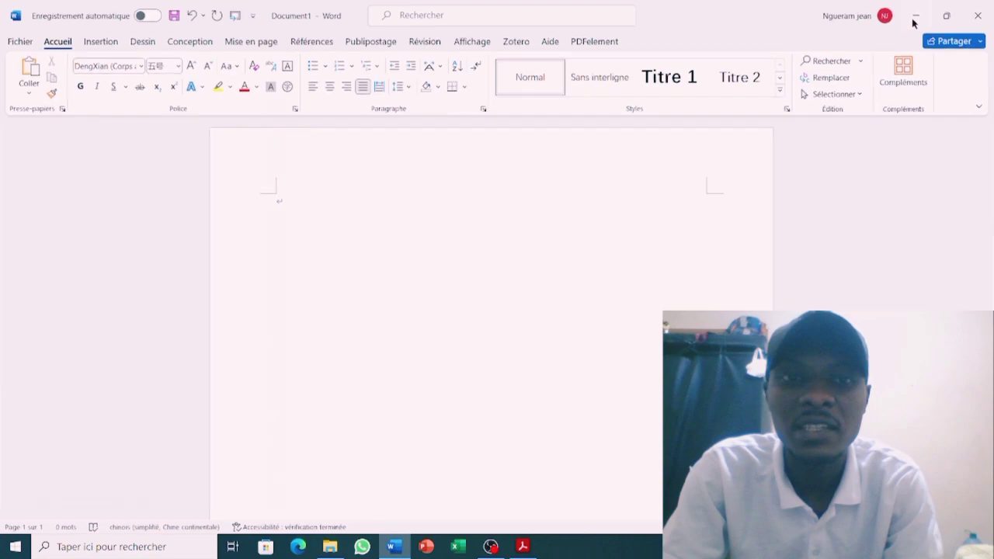
pyautogui.click(916, 15)
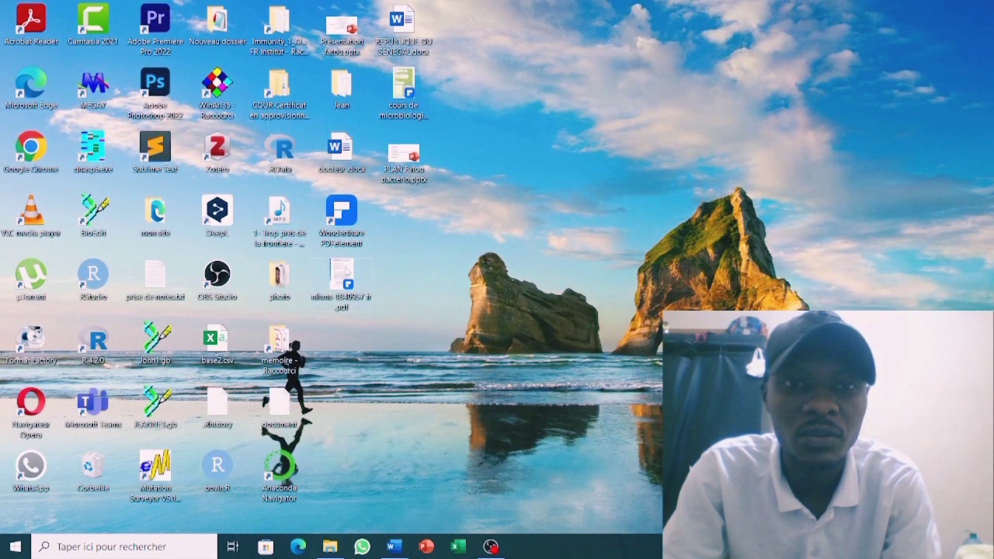
# Open nihms-1840957 fr.pdf with Word via Ouvrir avec > Choisir une autre application > Plus d'applications.
pyautogui.rightClick(347, 271)
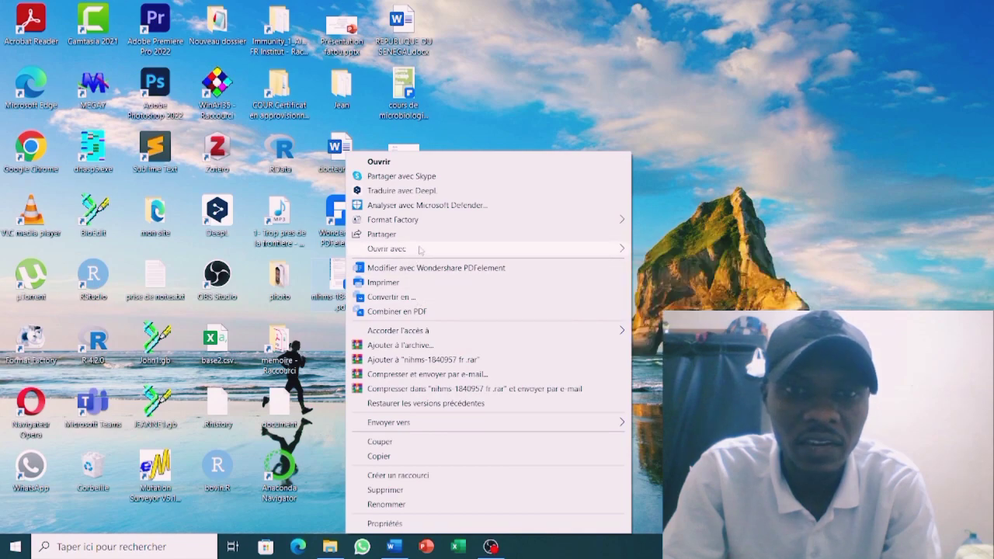
pyautogui.moveTo(419, 248)
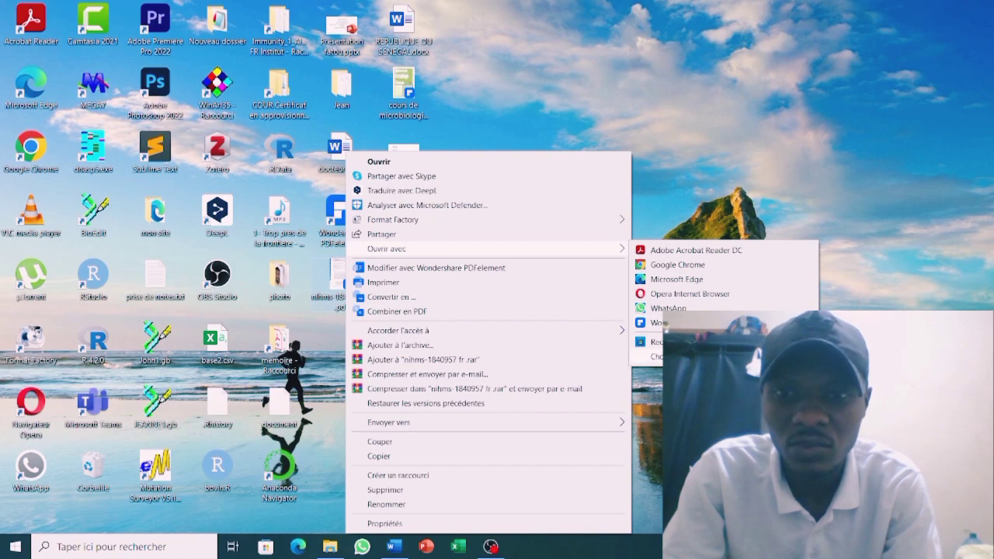
pyautogui.click(656, 357)
pyautogui.scroll(-2, 541, 342)
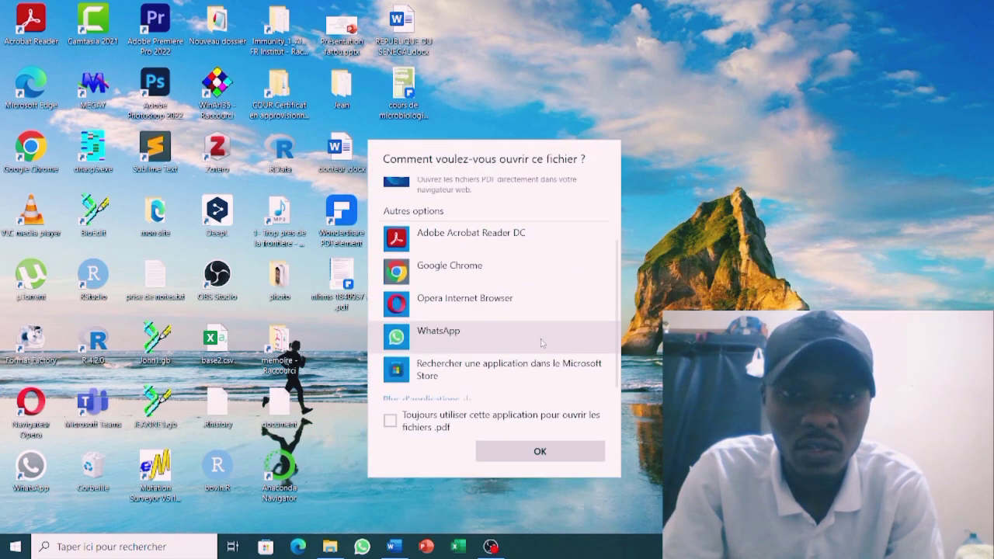
pyautogui.scroll(-1, 542, 342)
pyautogui.click(429, 381)
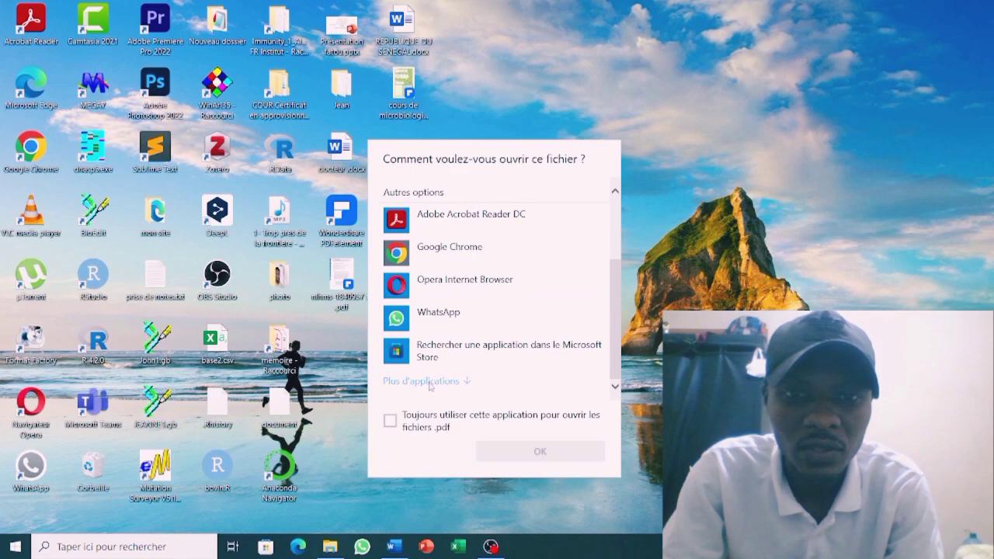
pyautogui.scroll(-3, 433, 385)
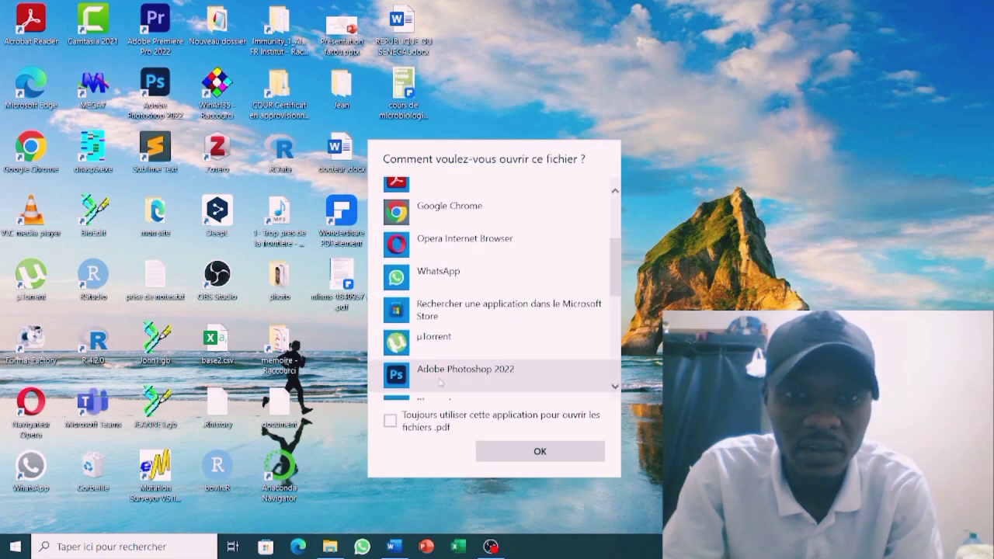
pyautogui.scroll(-2, 439, 382)
pyautogui.scroll(-2, 471, 356)
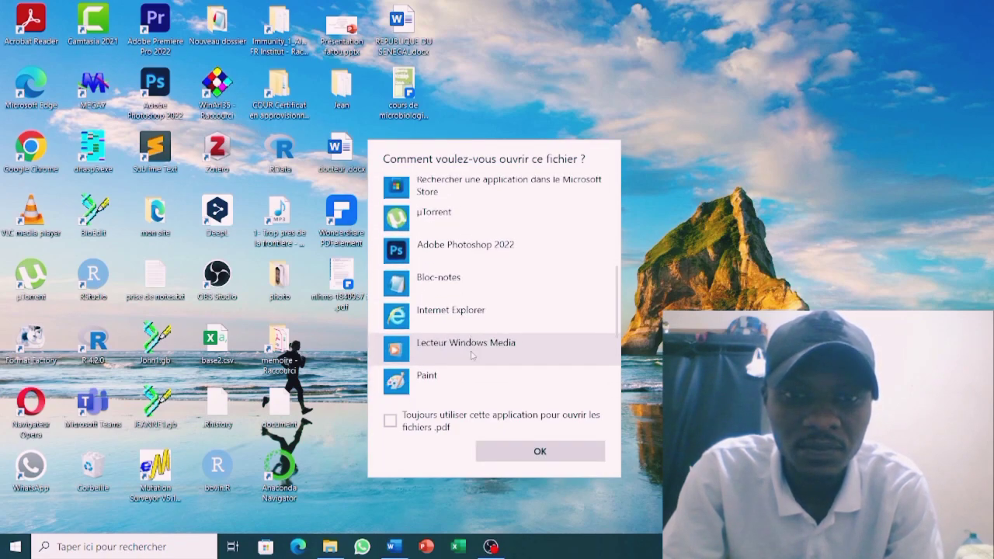
pyautogui.scroll(-2, 471, 355)
pyautogui.scroll(-2, 471, 356)
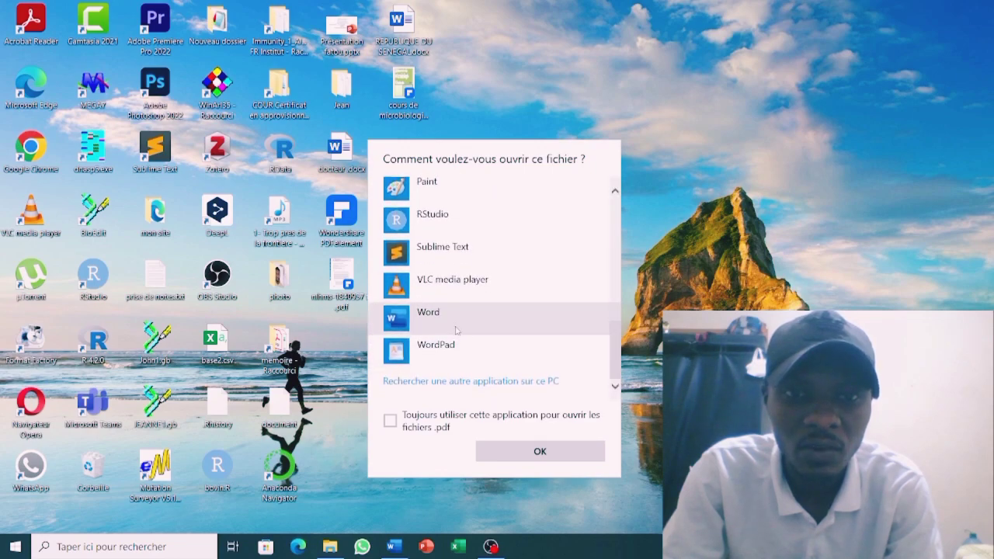
pyautogui.doubleClick(455, 326)
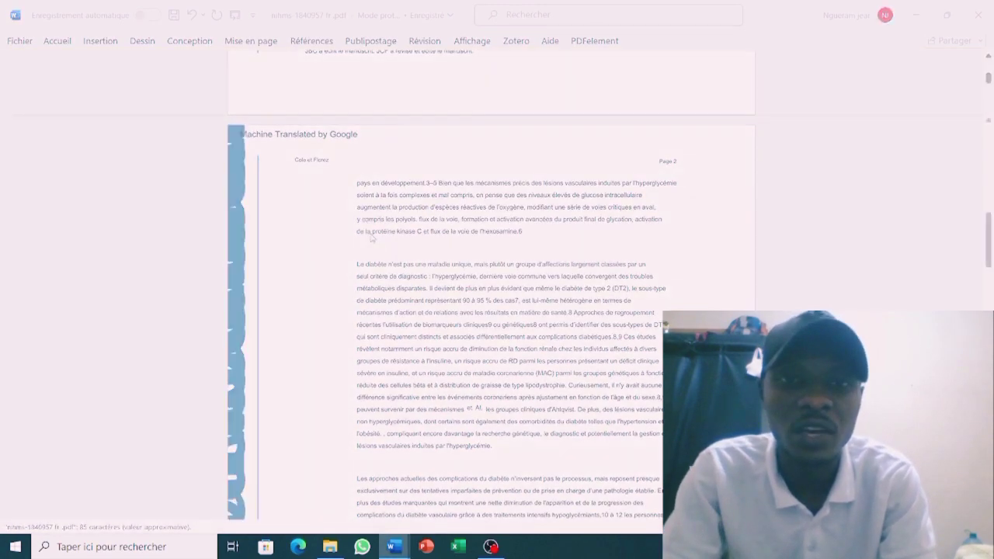
# Reposition the page image and the 'Machine Translated by Google' image on the page.
pyautogui.moveTo(372, 294)
pyautogui.mouseDown()
pyautogui.moveTo(483, 340)
pyautogui.moveTo(390, 265)
pyautogui.moveTo(377, 266)
pyautogui.mouseUp()
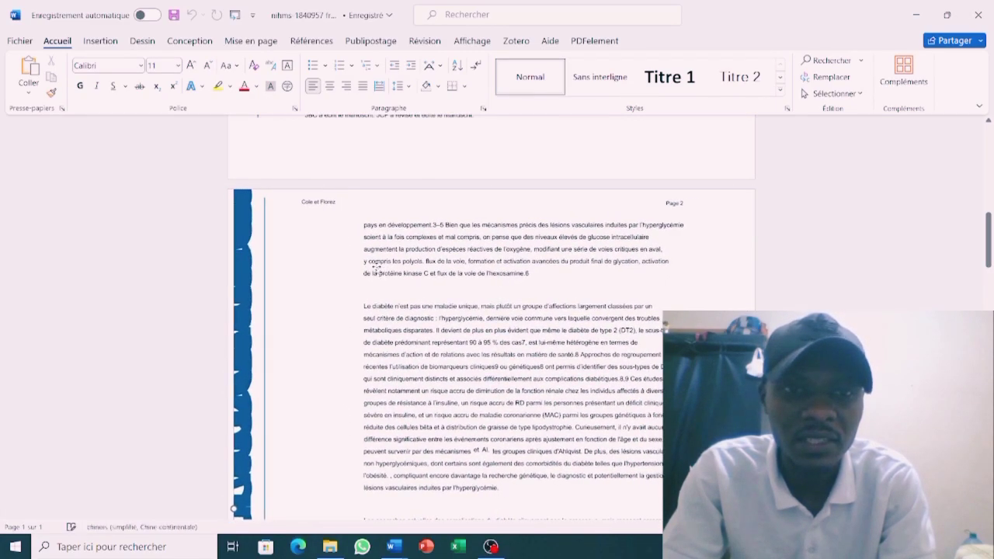
pyautogui.moveTo(365, 308); pyautogui.dragTo(499, 326)
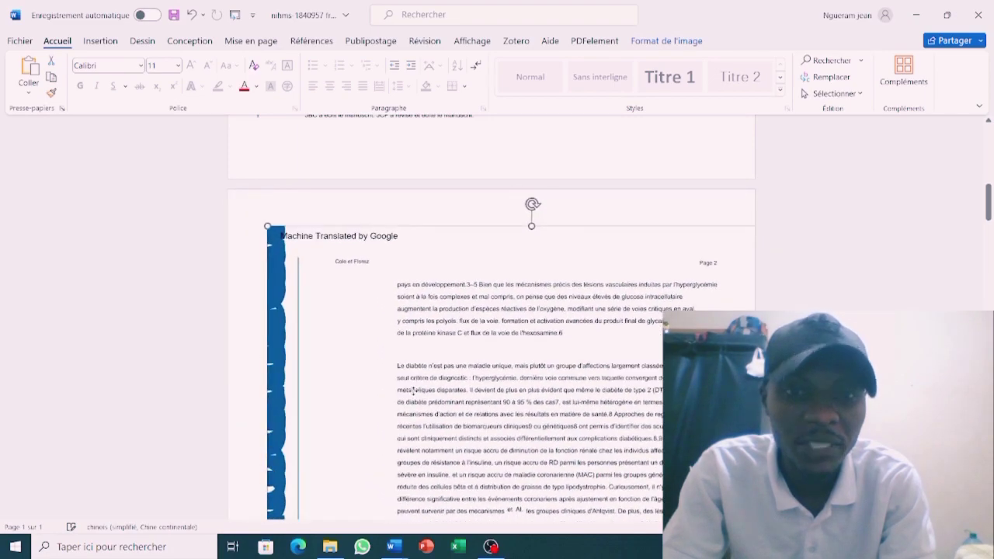
pyautogui.moveTo(399, 337); pyautogui.dragTo(353, 327)
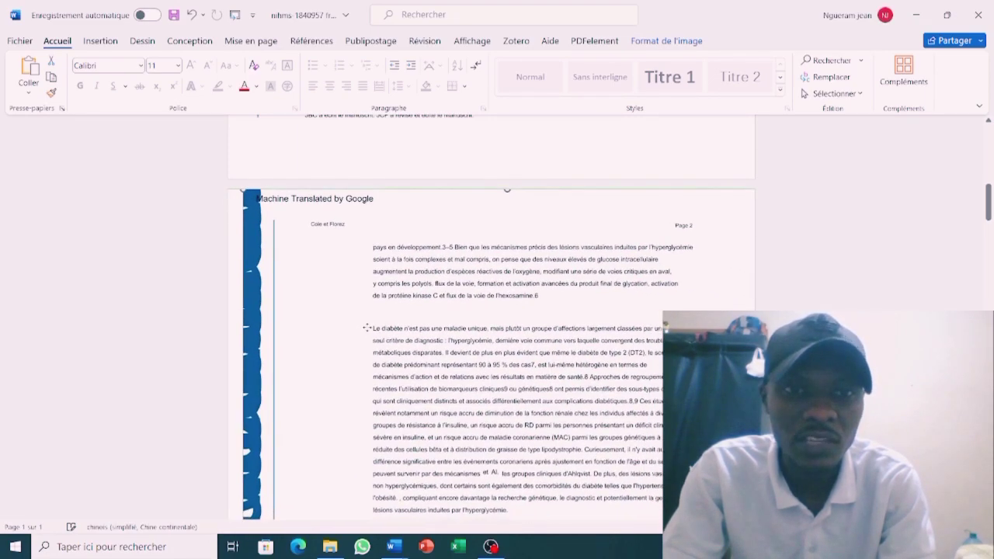
# Scroll down through the converted article's editable pages and back up.
pyautogui.scroll(-3, 353, 327)
pyautogui.scroll(-3, 353, 327)
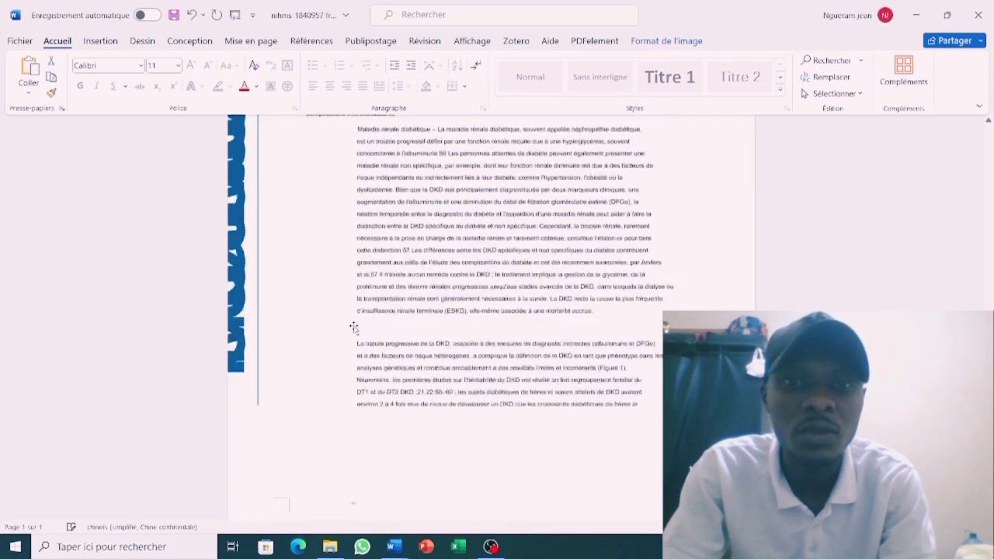
pyautogui.scroll(-3, 353, 327)
pyautogui.scroll(-3, 353, 327)
pyautogui.scroll(-3, 353, 327)
pyautogui.scroll(-5, 353, 326)
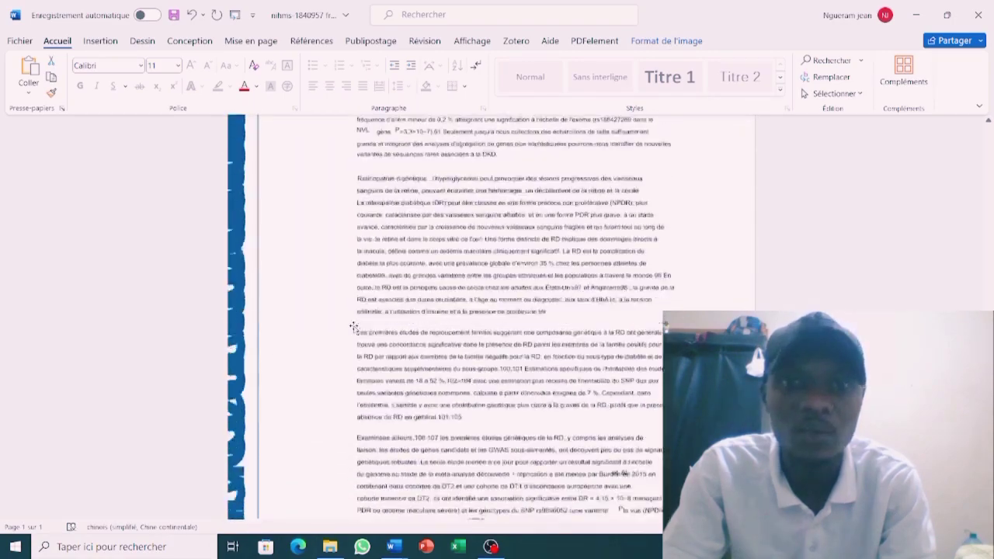
pyautogui.scroll(-5, 354, 327)
pyautogui.scroll(-5, 353, 327)
pyautogui.scroll(-5, 354, 327)
pyautogui.scroll(-5, 353, 327)
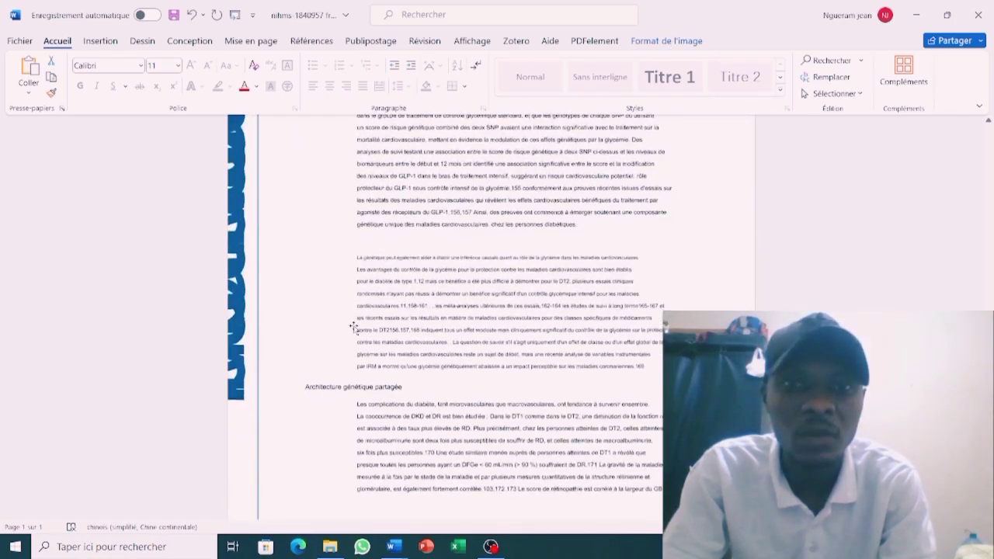
pyautogui.scroll(-5, 354, 327)
pyautogui.scroll(-5, 354, 327)
pyautogui.scroll(5, 353, 327)
pyautogui.scroll(5, 354, 327)
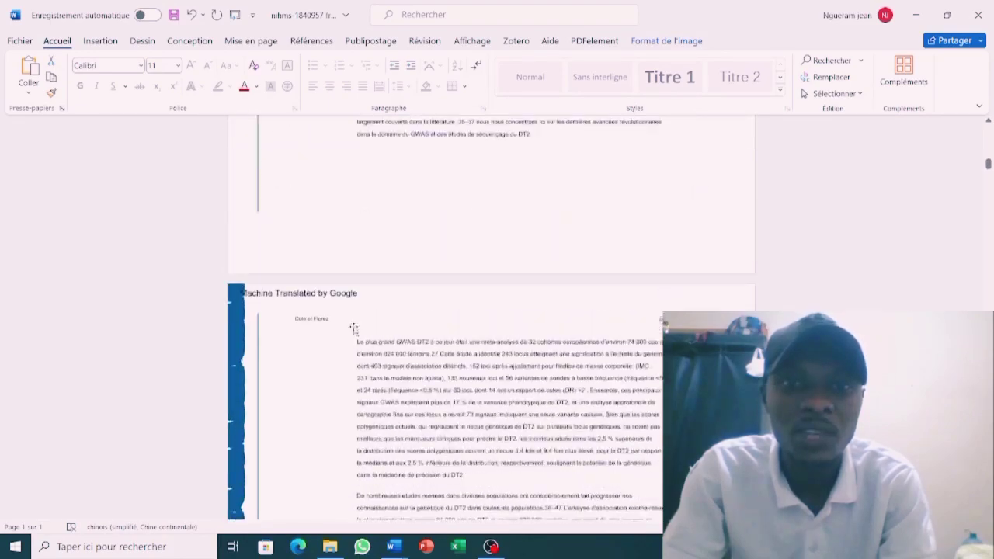
pyautogui.scroll(5, 353, 326)
pyautogui.scroll(5, 354, 329)
pyautogui.scroll(4, 354, 331)
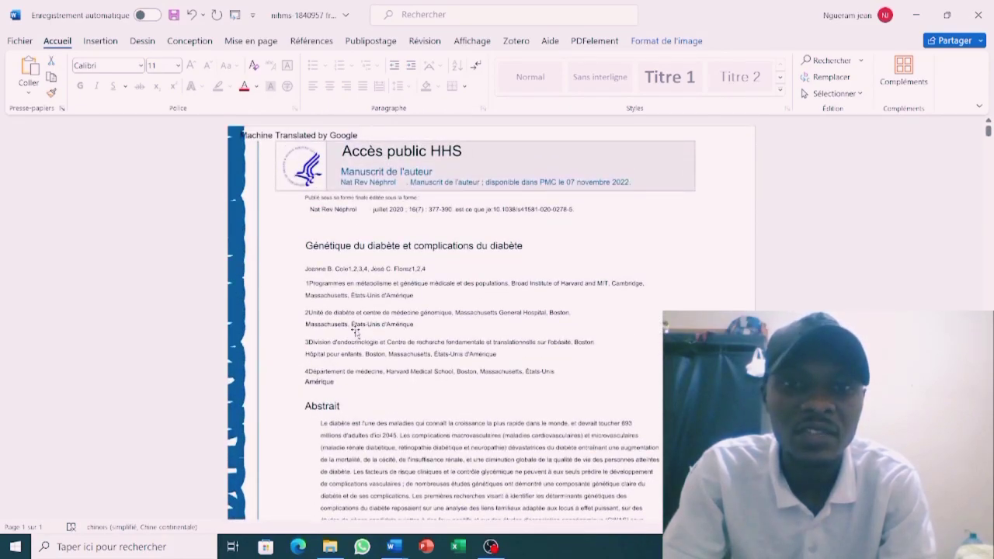
# Nudge the page-edge image right and review the title, Abstract and Introduction pages.
pyautogui.moveTo(355, 295)
pyautogui.mouseDown()
pyautogui.moveTo(467, 293)
pyautogui.moveTo(357, 299)
pyautogui.mouseUp()
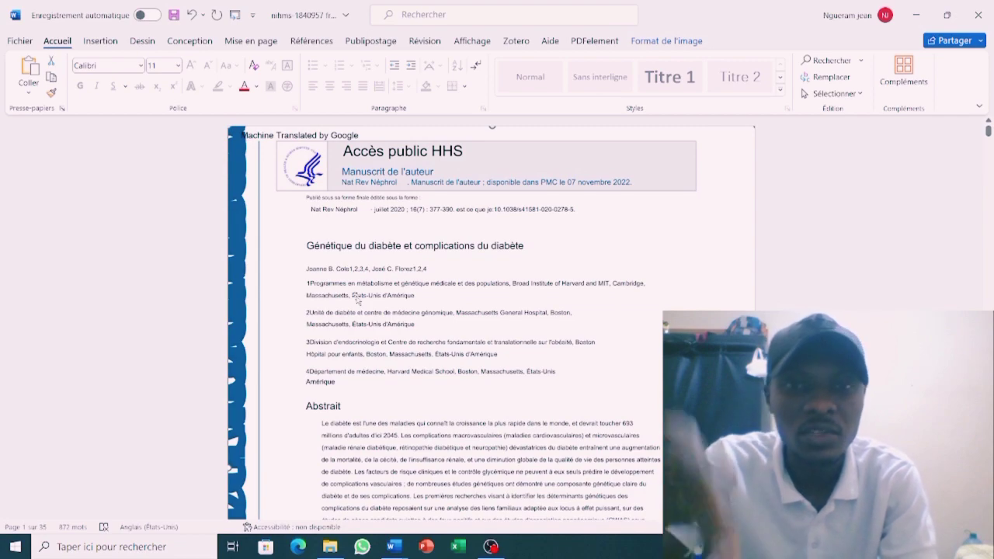
pyautogui.scroll(-1, 534, 264)
pyautogui.scroll(-2, 534, 264)
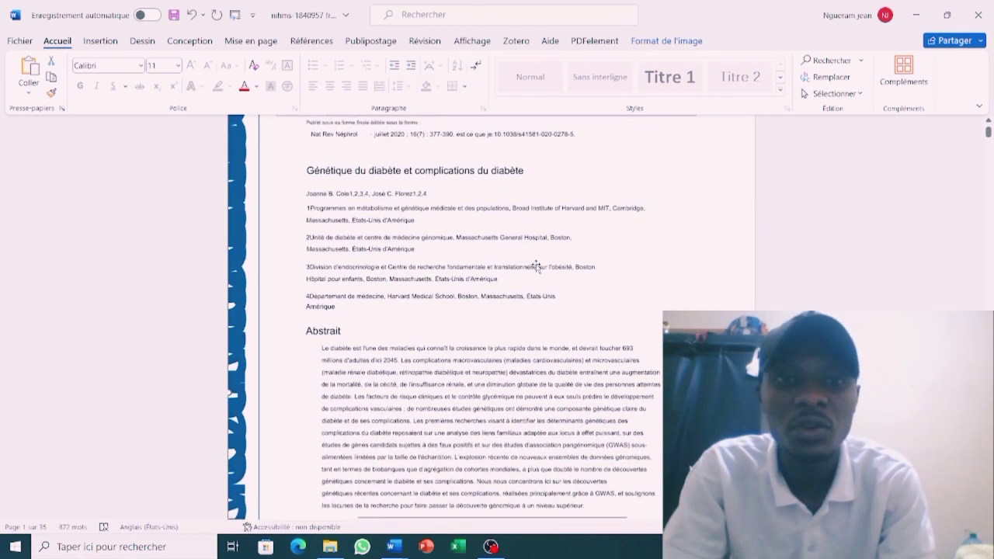
pyautogui.scroll(2, 534, 264)
pyautogui.scroll(1, 535, 267)
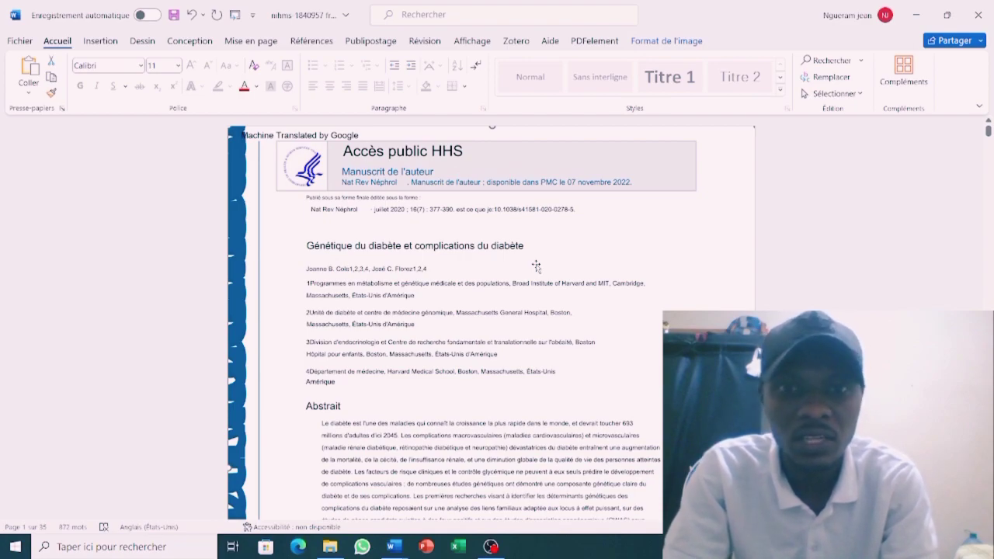
pyautogui.scroll(-3, 540, 293)
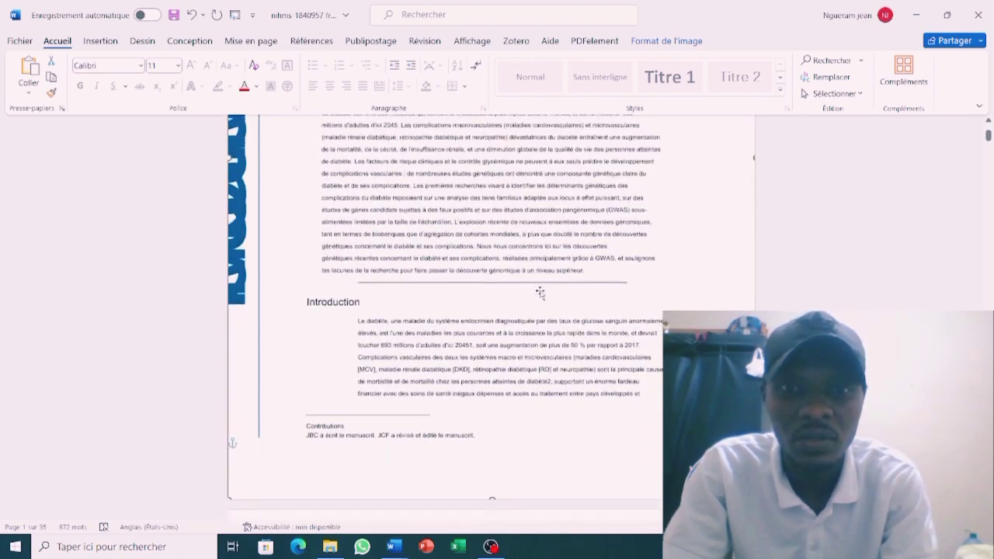
pyautogui.scroll(3, 539, 293)
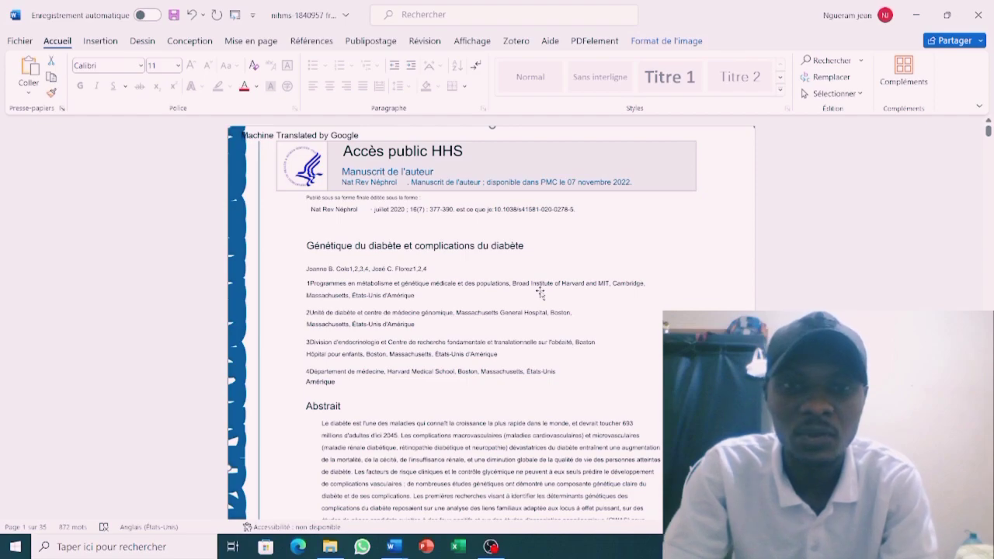
pyautogui.scroll(-3, 539, 293)
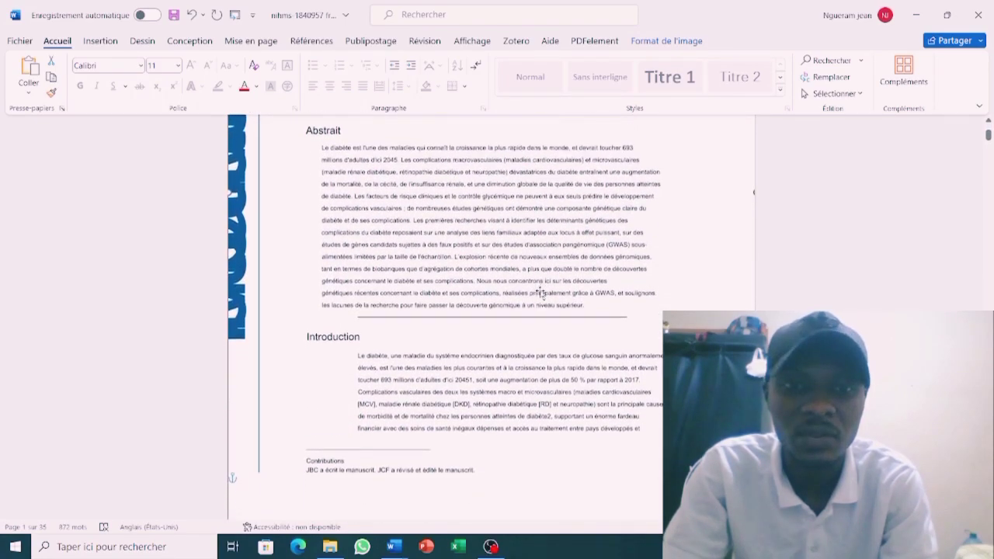
# Close the converted article choosing 'Ne pas enregistrer', then minimize the blank Word window.
pyautogui.click(985, 9)
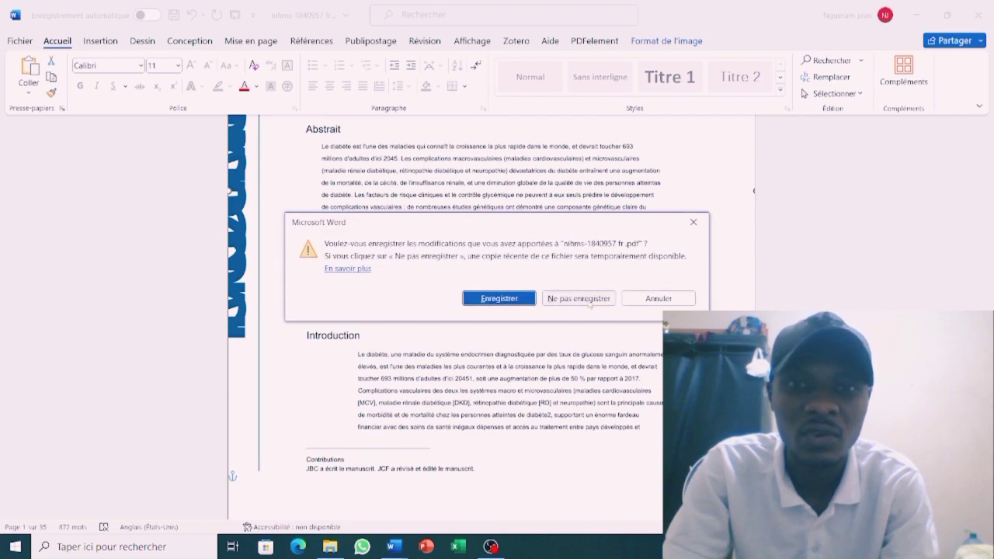
pyautogui.click(579, 299)
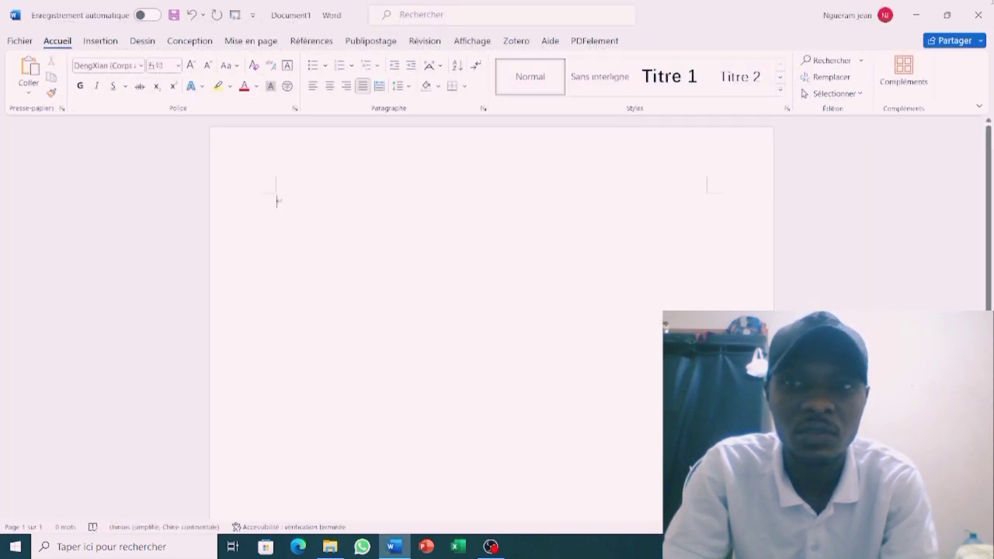
pyautogui.click(917, 16)
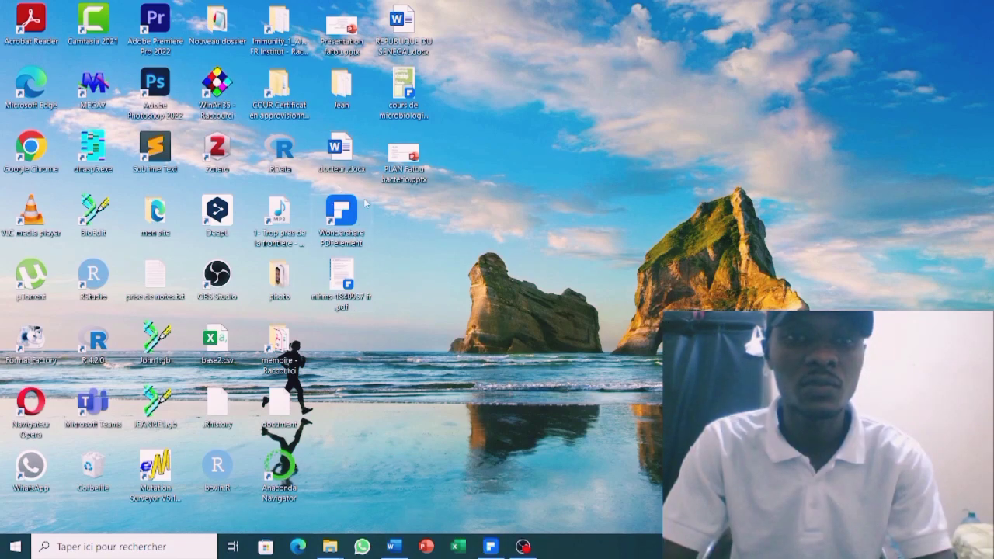
# Open nihms-1840957 fr.pdf from the desktop in PDFelement and scroll to its Abstract.
pyautogui.doubleClick(341, 277)
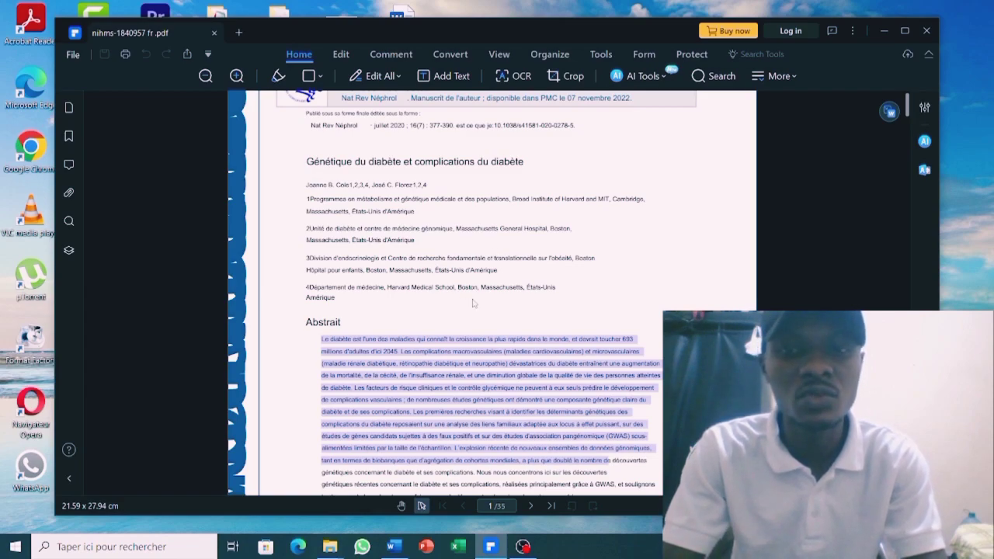
pyautogui.scroll(-1, 491, 293)
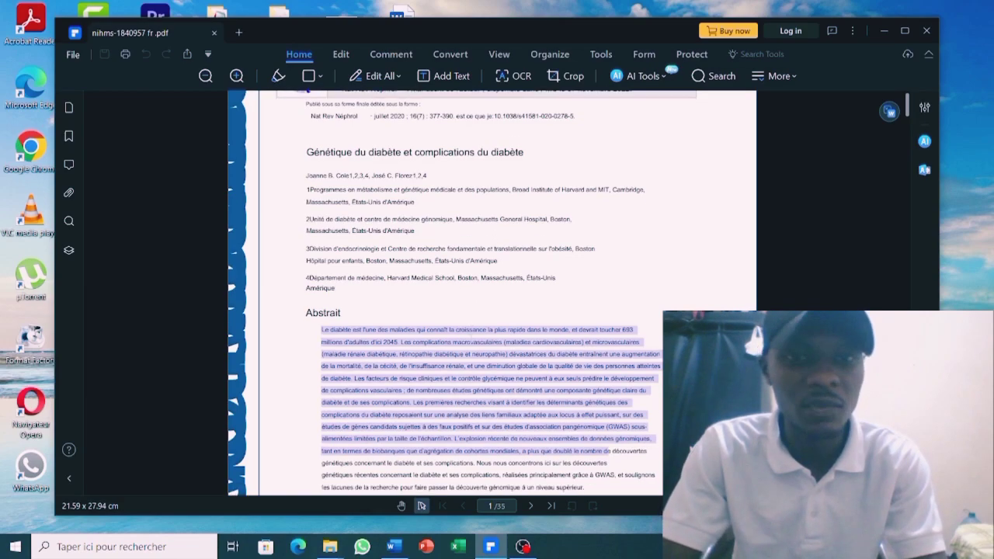
pyautogui.scroll(-1, 491, 293)
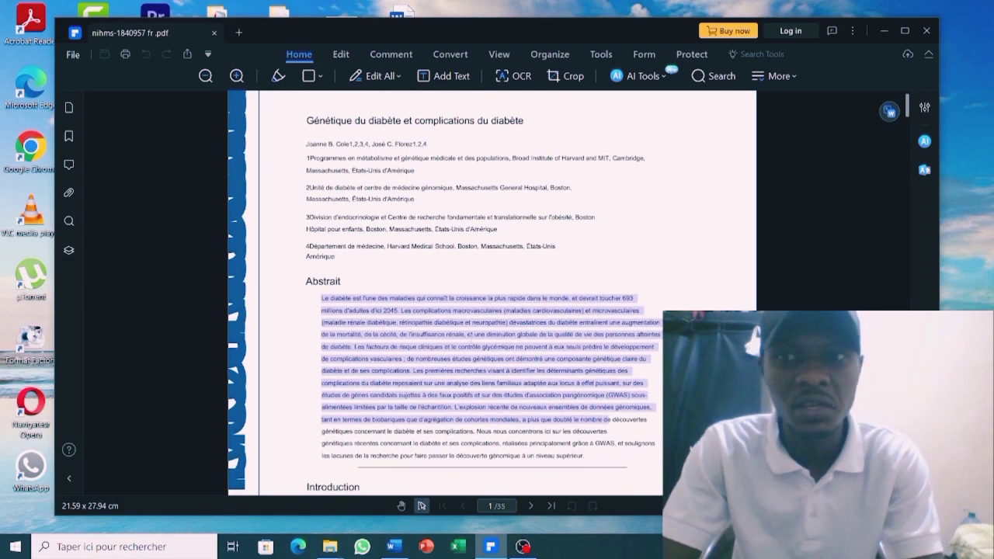
pyautogui.scroll(2, 471, 338)
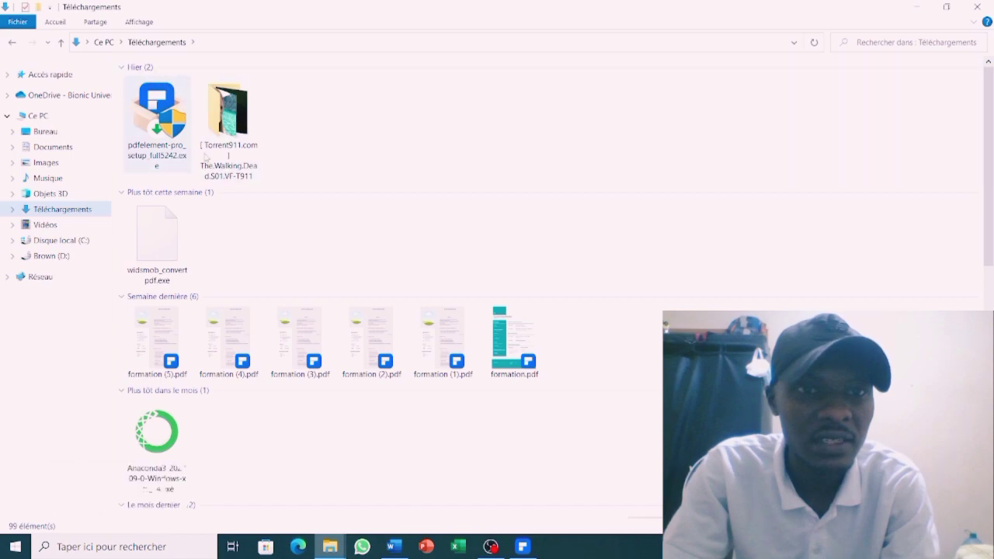
# Select the pdfelement-pro_setup_full5242.exe installer in the Téléchargements folder.
pyautogui.click(157, 129)
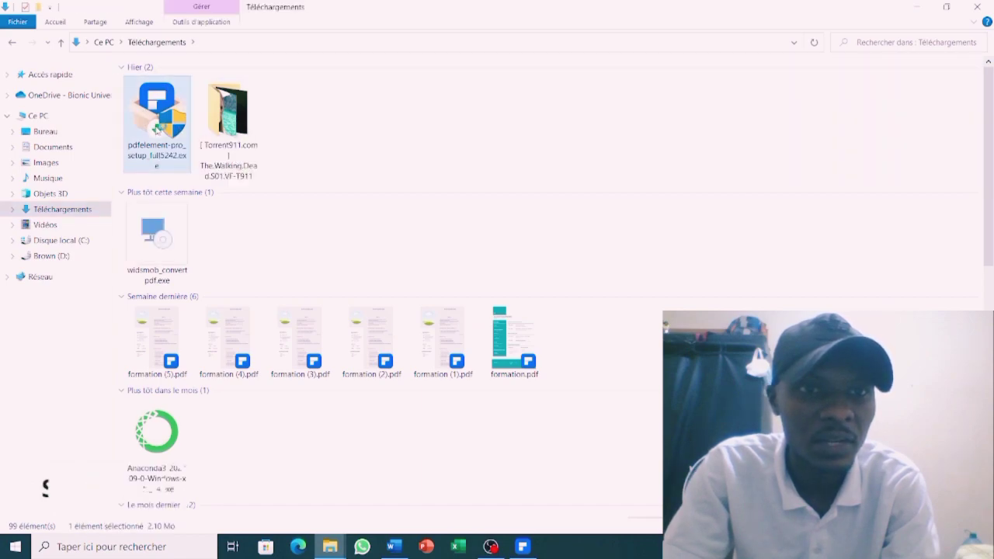